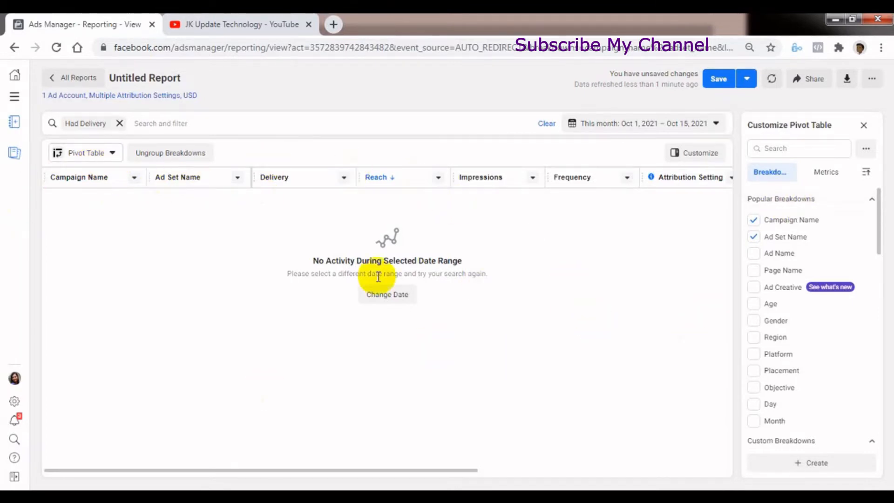
Step: Display the report as a trend chart and as a bar chart, and return it to the pivot table layout
click(107, 163)
click(105, 199)
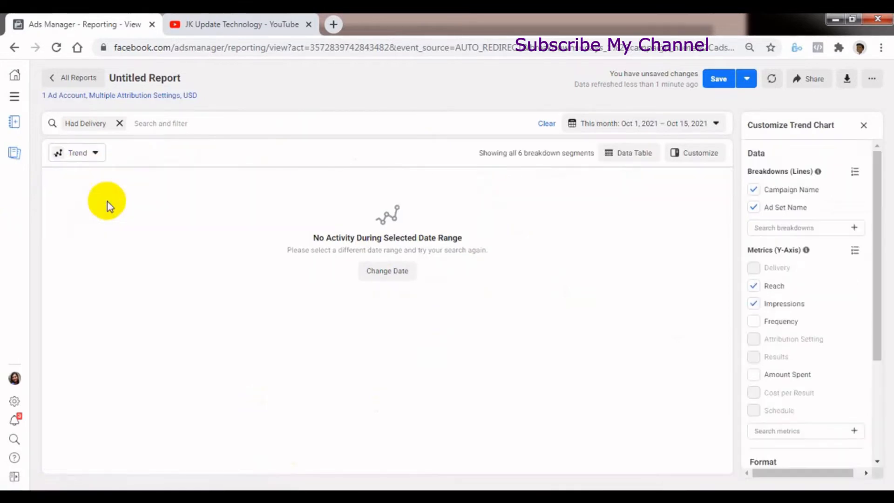
click(90, 161)
click(86, 214)
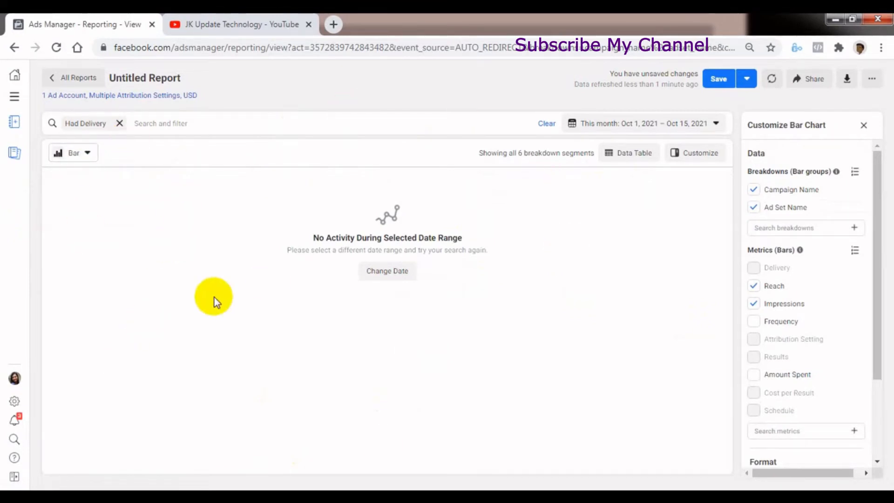
click(74, 156)
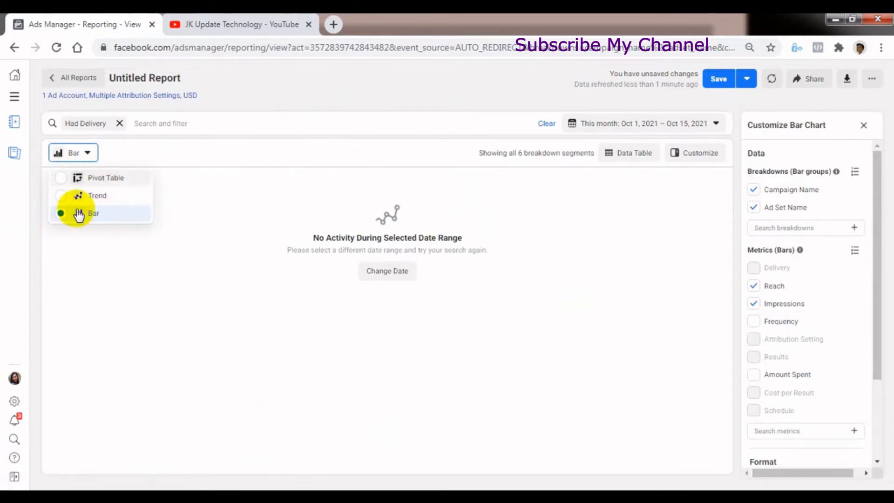
click(119, 180)
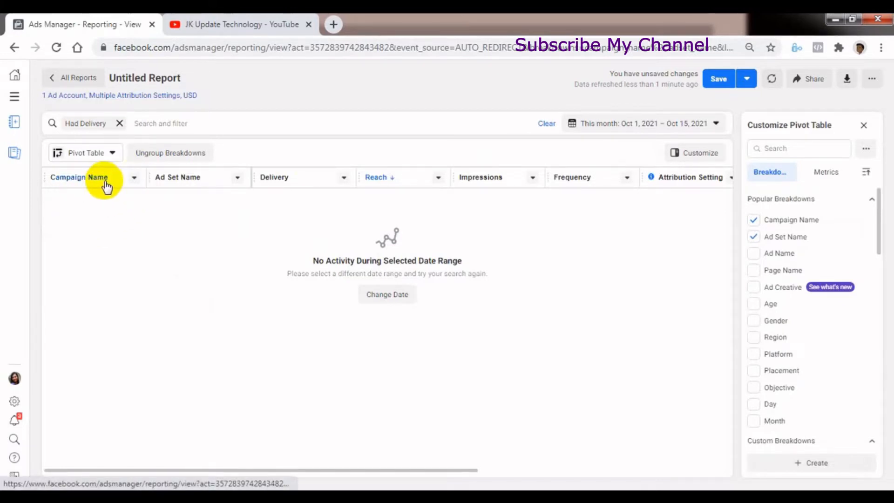
Step: Review the column options of Campaign Name, and sort the table by Ad Set Name to review that column's options too
click(133, 177)
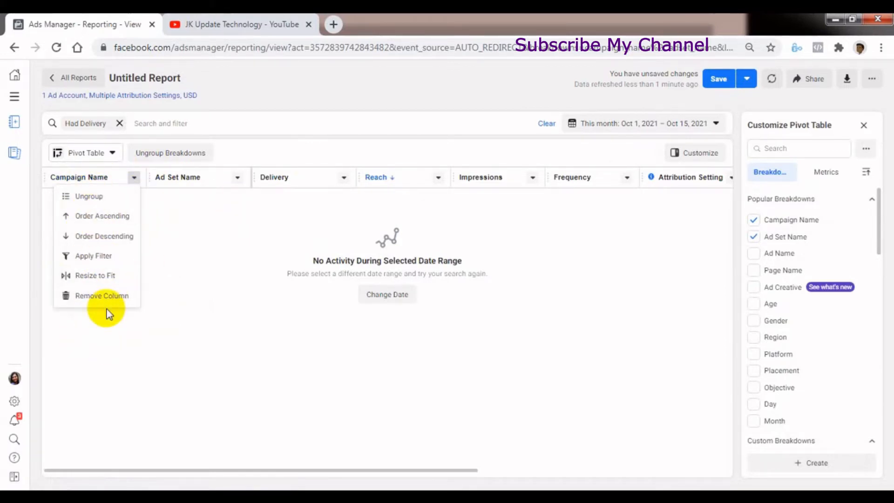
click(225, 246)
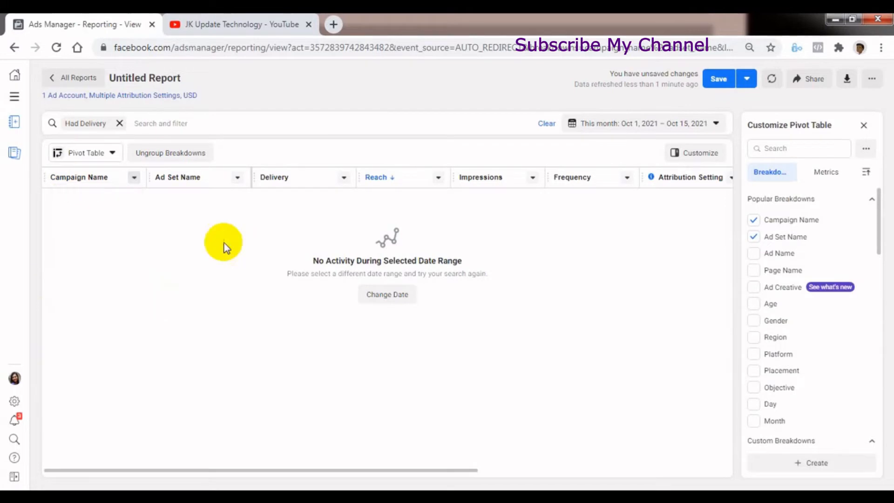
click(229, 181)
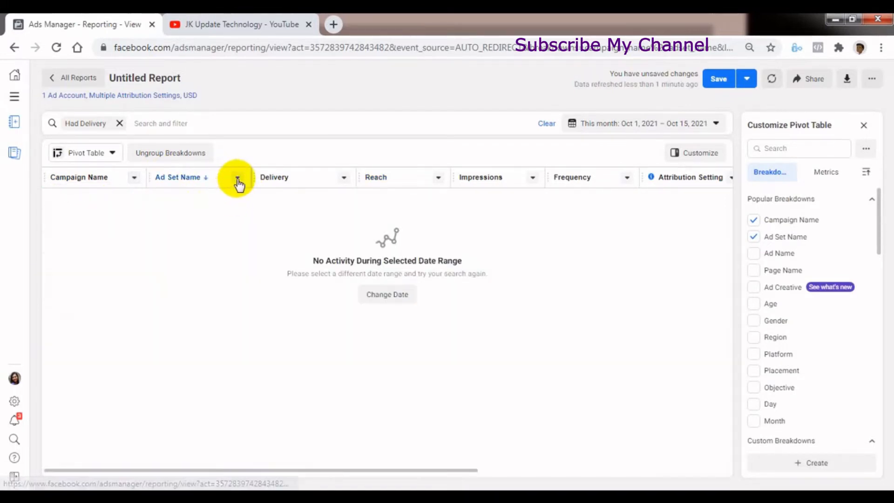
click(236, 179)
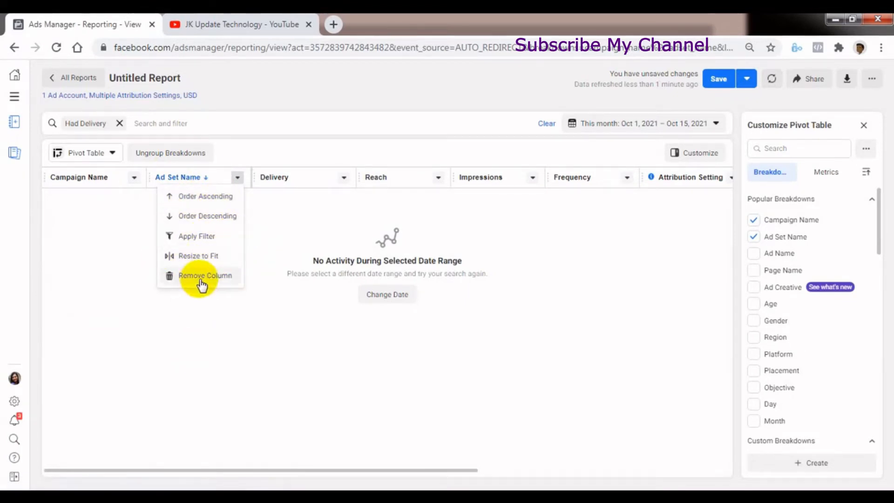
click(289, 218)
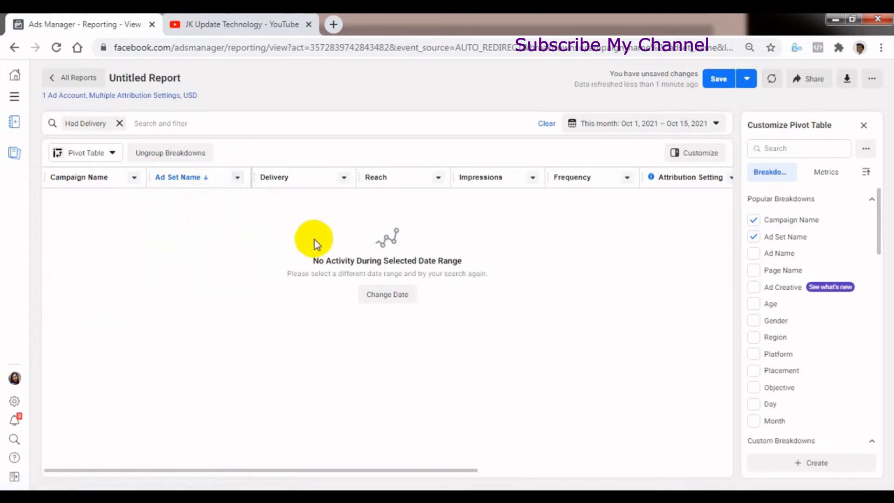
Step: Sort the table by Impressions and review the column options of Delivery and Impressions
click(343, 177)
click(544, 238)
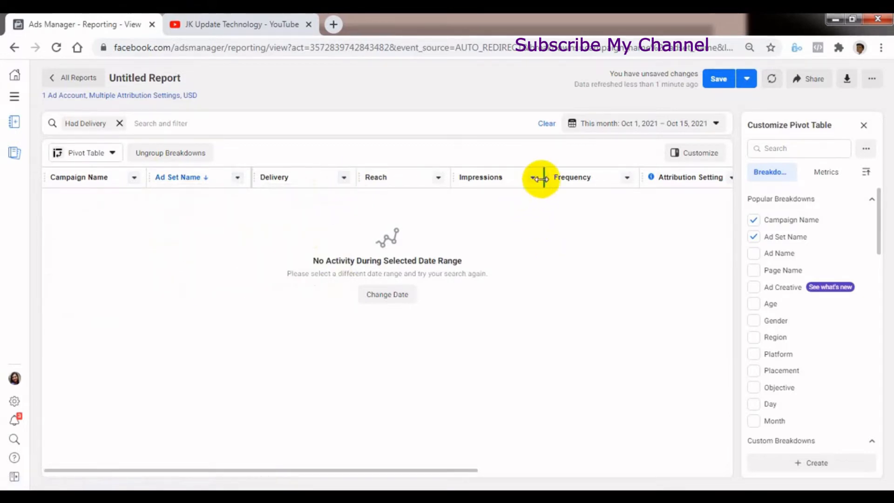
click(519, 178)
click(532, 178)
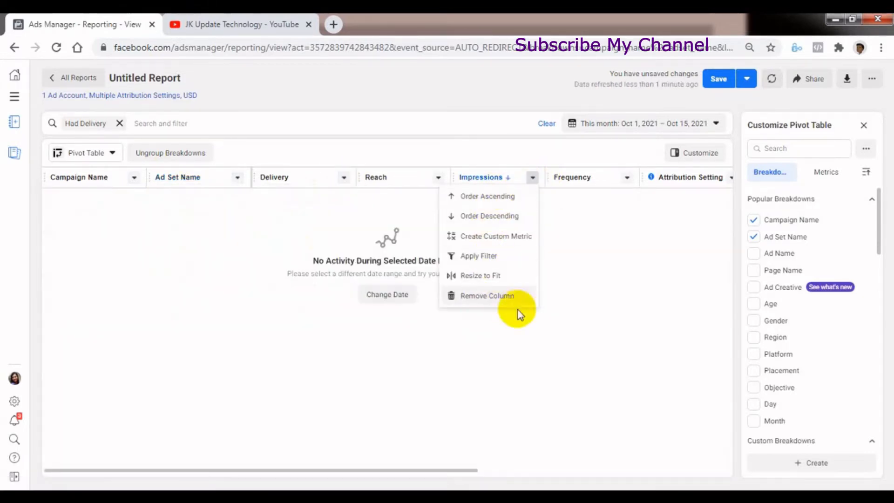
click(548, 319)
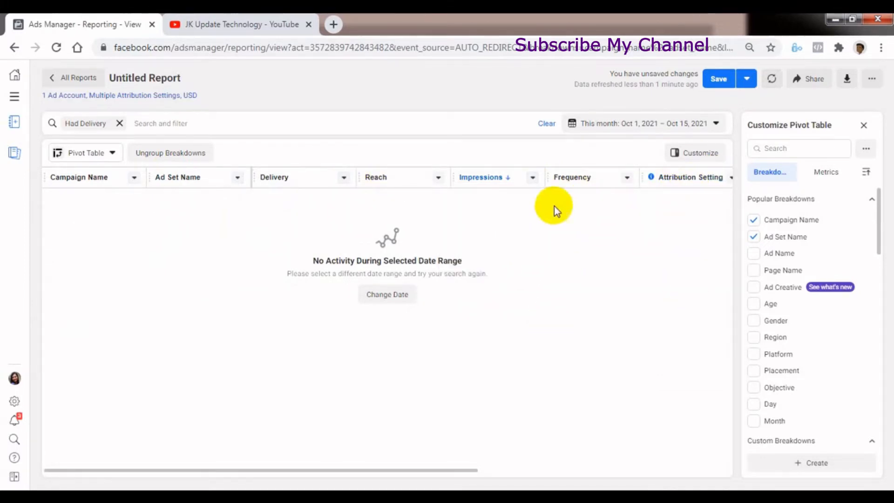
click(532, 178)
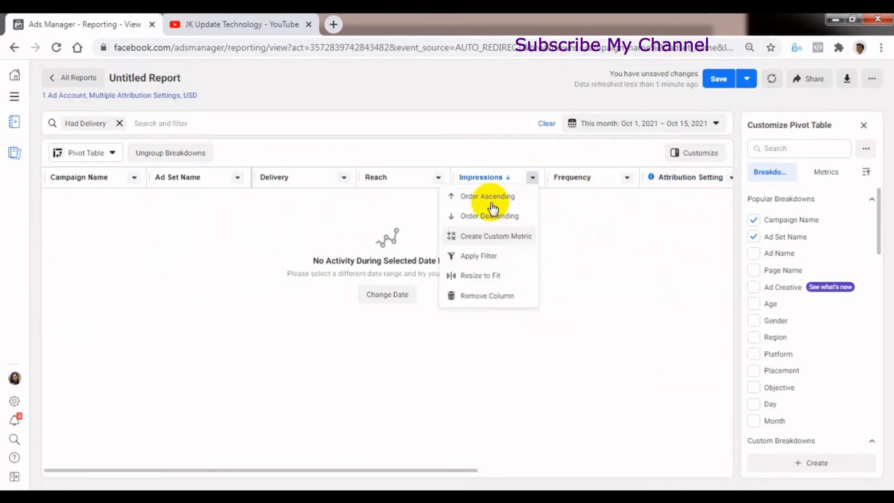
click(636, 291)
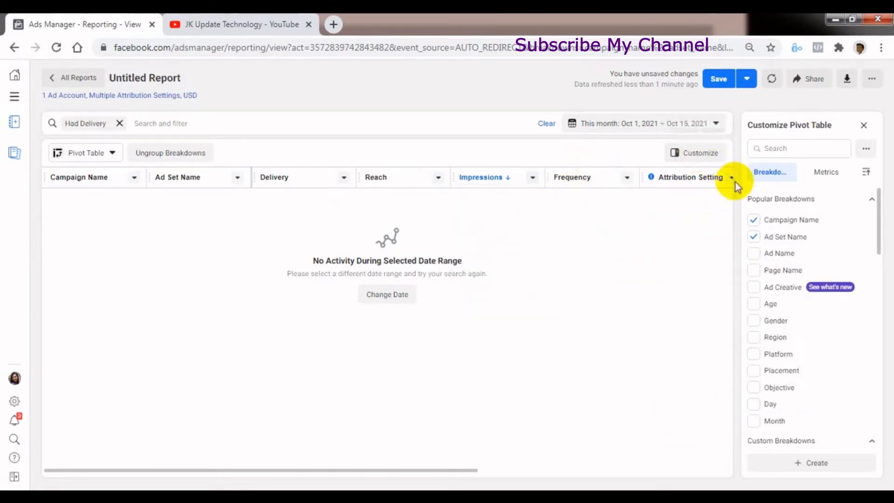
Step: Add the Ad Name, Page Name, Placement and Objective breakdowns to the pivot table
click(700, 155)
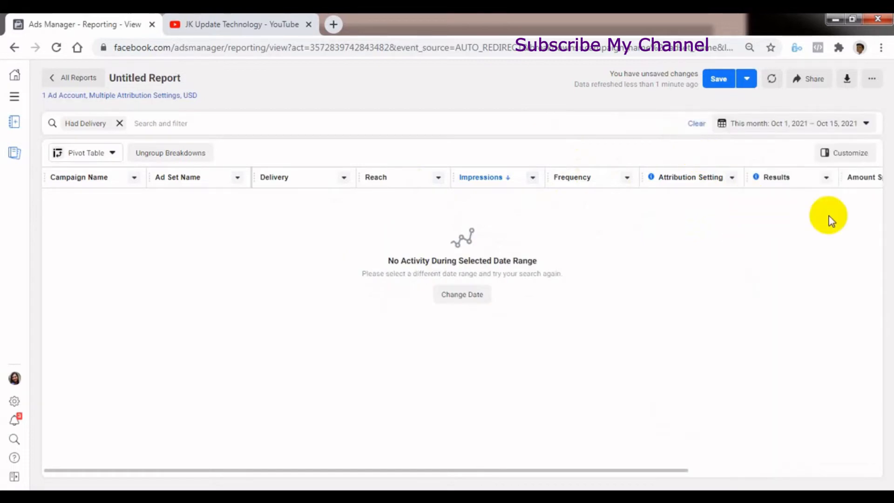
click(842, 155)
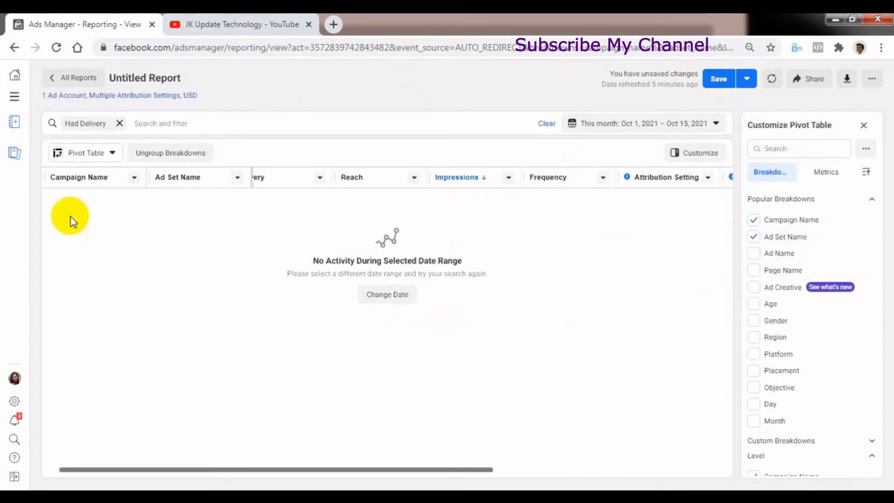
click(753, 254)
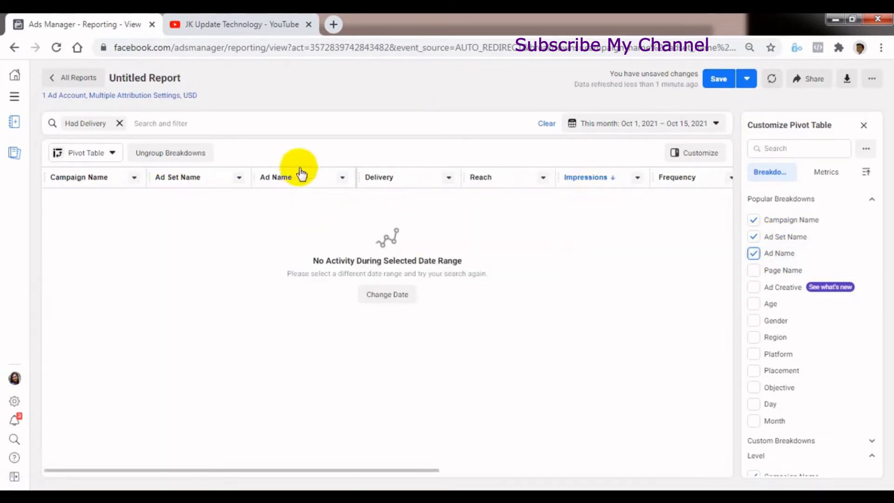
click(754, 270)
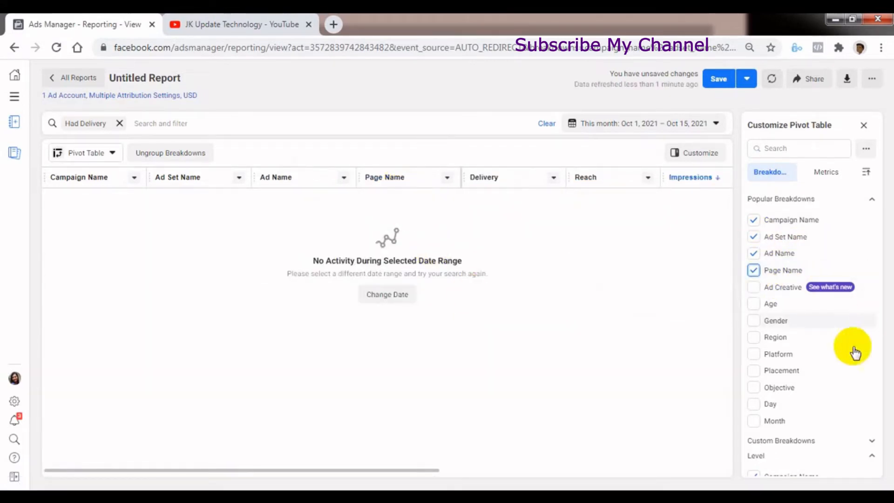
click(756, 372)
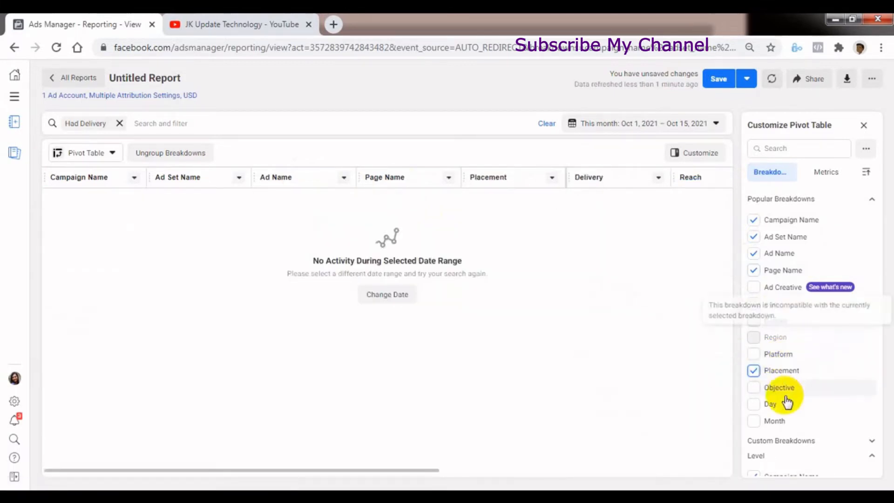
click(754, 390)
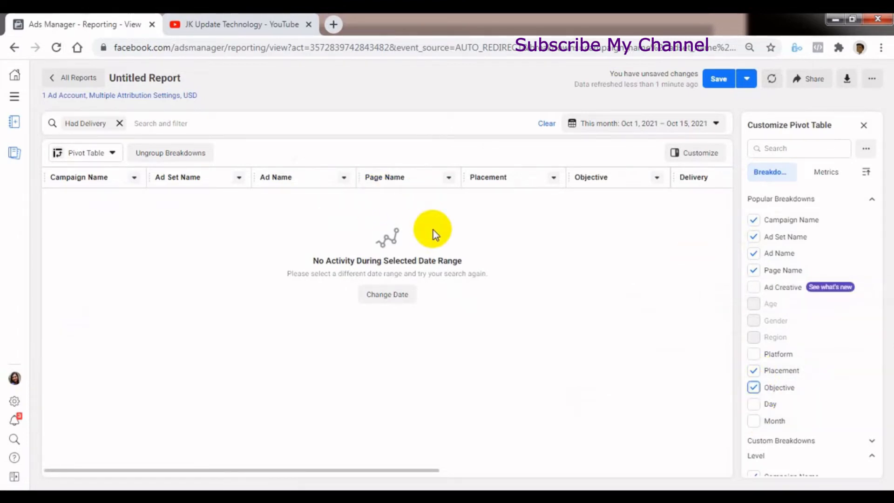
Step: Remove the Objective, Placement, Page Name and Ad Name breakdowns from the pivot table
click(754, 387)
click(754, 370)
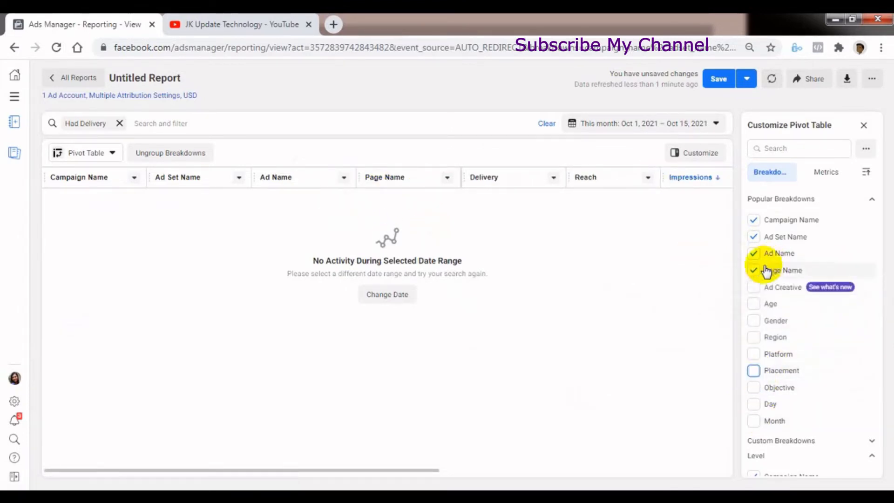
click(755, 270)
click(753, 253)
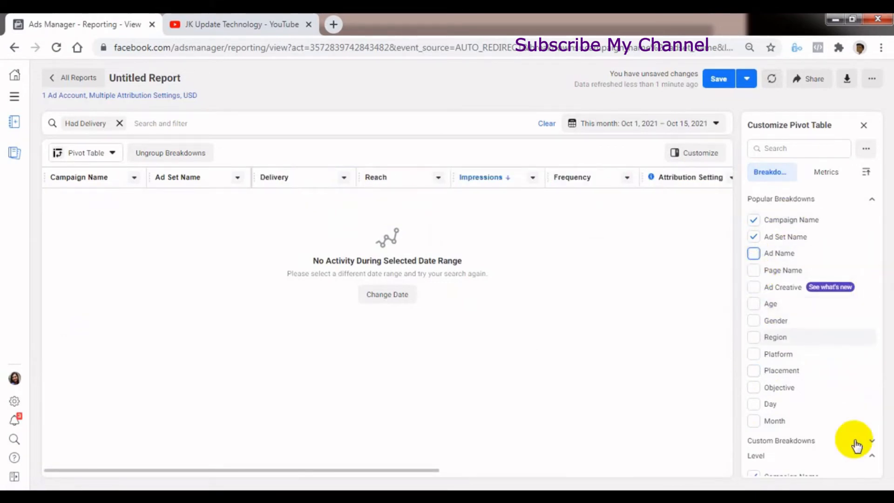
Step: Add the Link Clicks, CTR (All) and CPC (Cost per Link Click) metrics to the pivot table
click(871, 200)
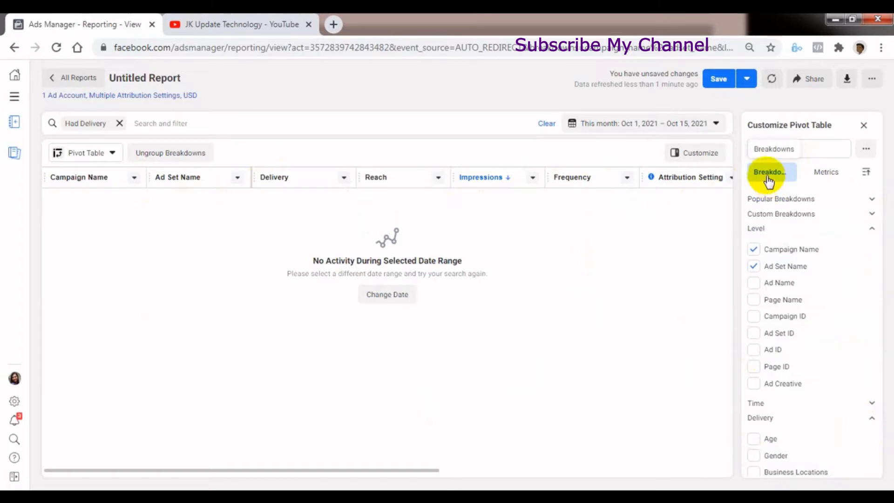
click(831, 175)
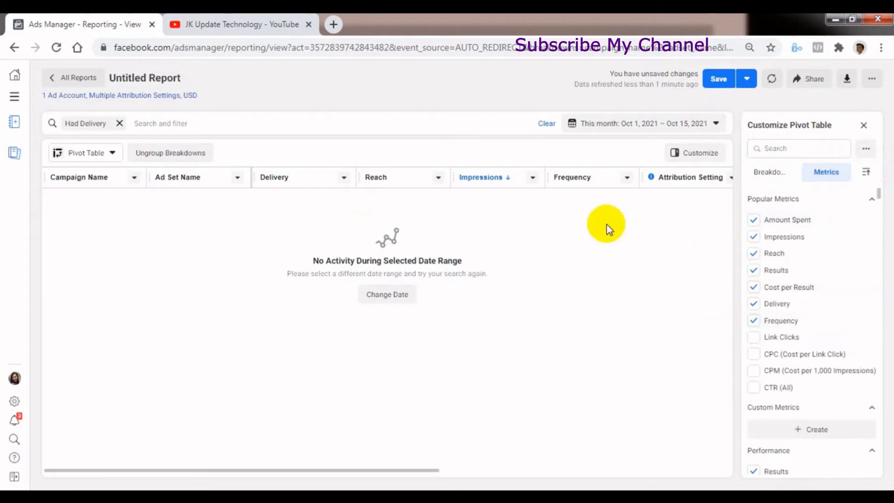
drag(420, 469, 637, 476)
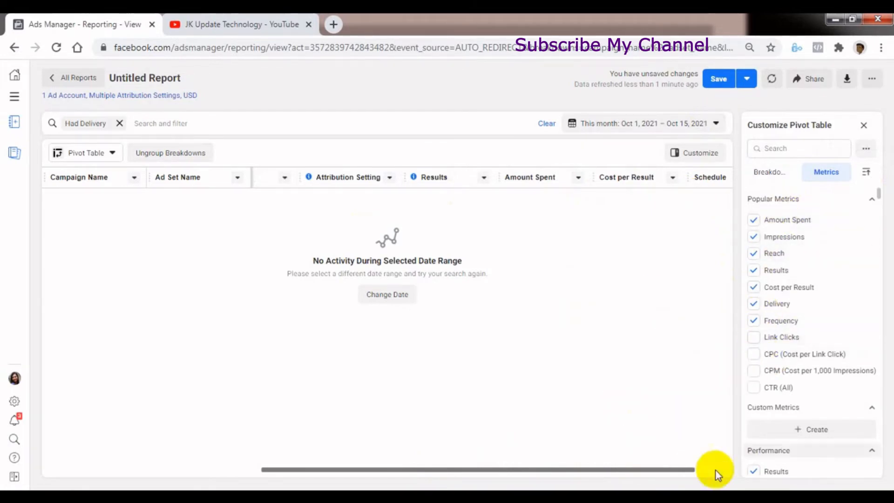
drag(684, 470, 721, 472)
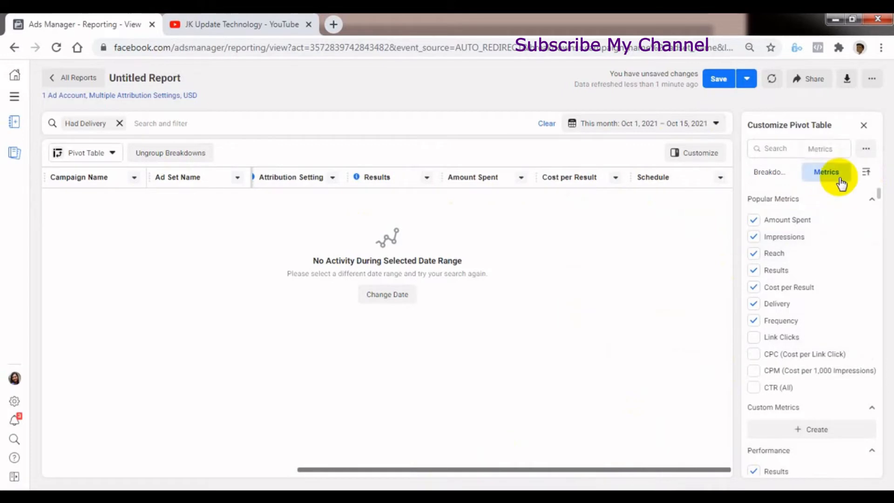
click(754, 339)
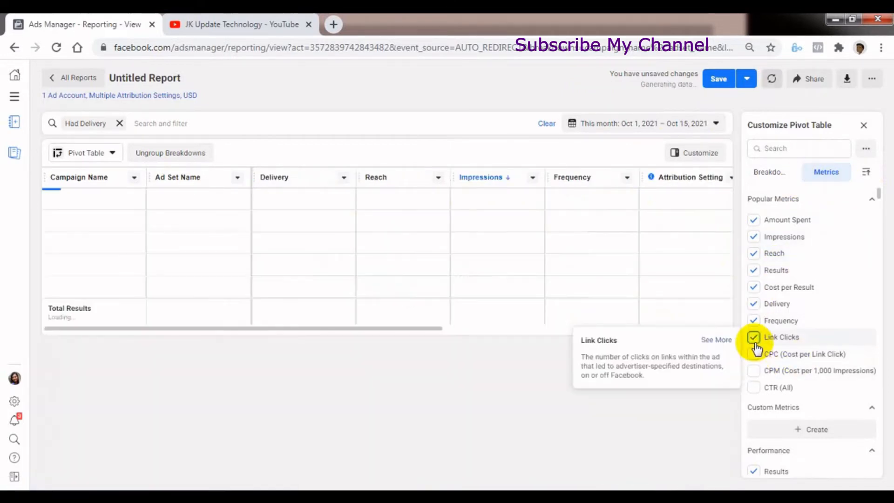
drag(426, 470, 720, 470)
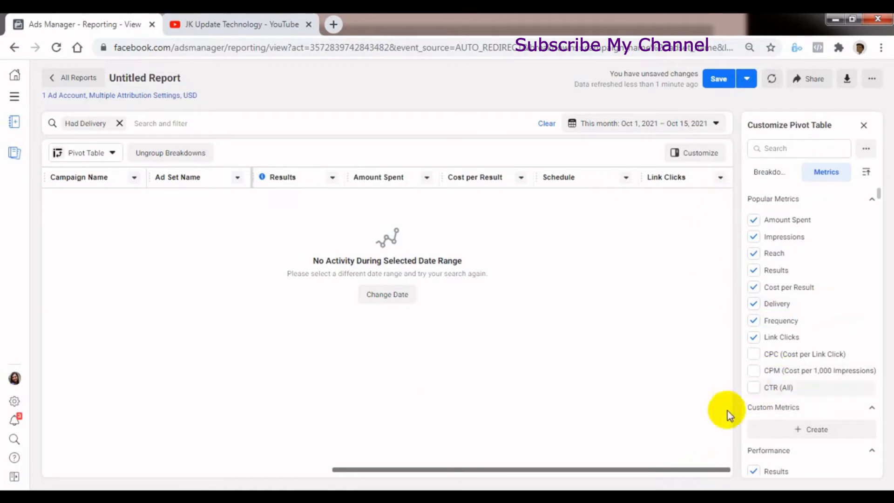
mouse_move(758, 399)
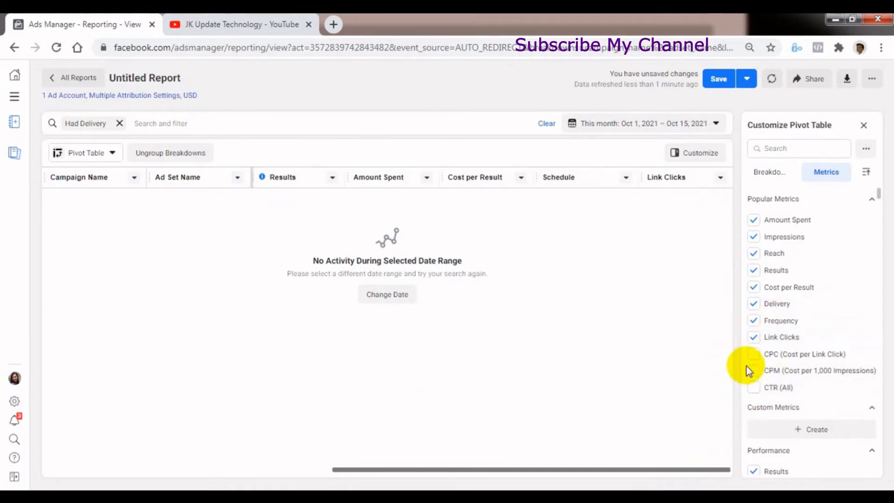
click(758, 389)
click(753, 354)
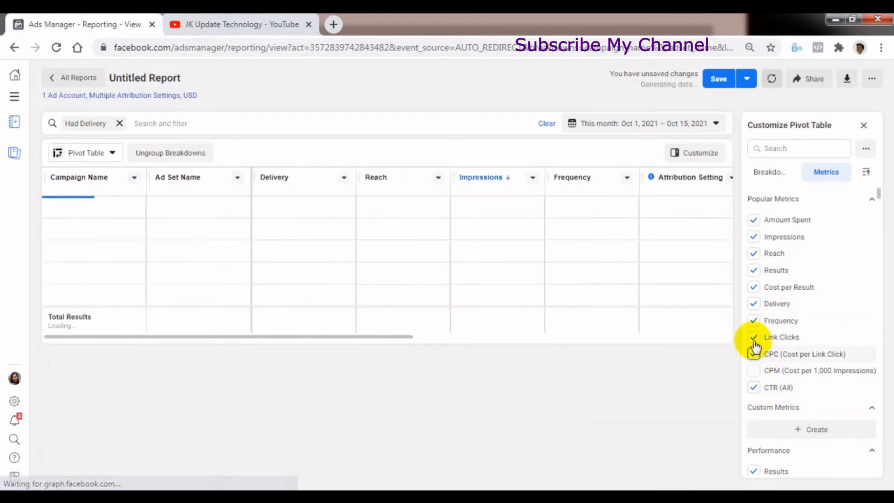
drag(431, 465, 744, 484)
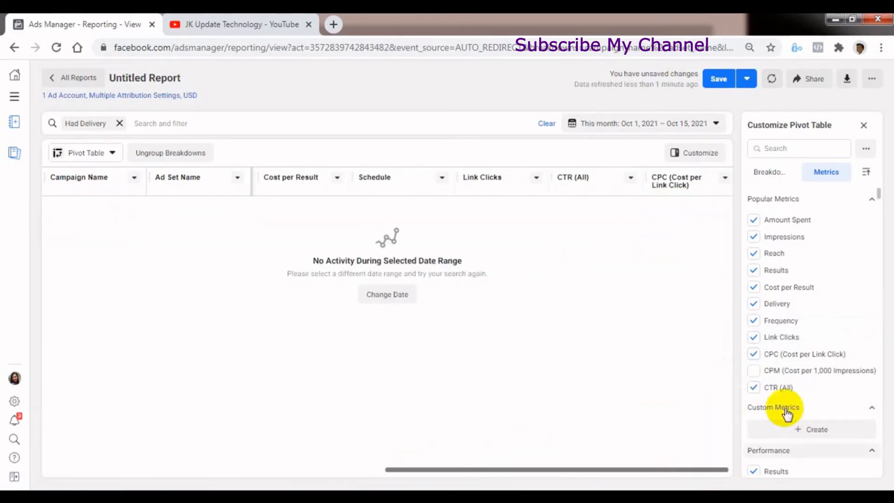
Step: Remove the CTR (All), CPC (Cost per Link Click) and Link Clicks metrics from the pivot table
click(754, 388)
click(755, 339)
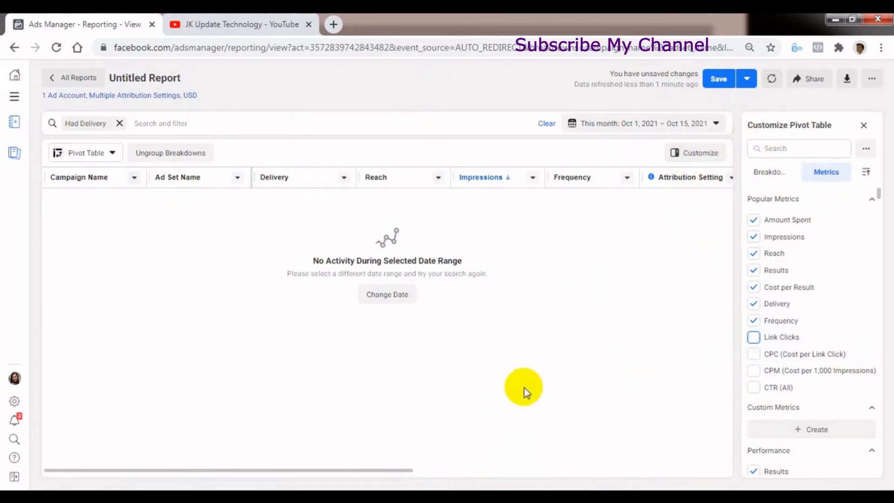
Step: Sort the table by Frequency in descending order and review that column's options
click(606, 182)
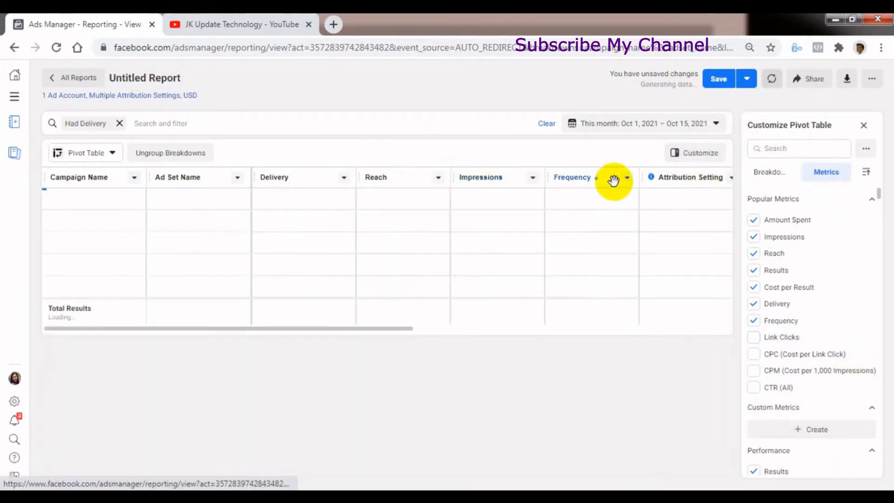
click(627, 177)
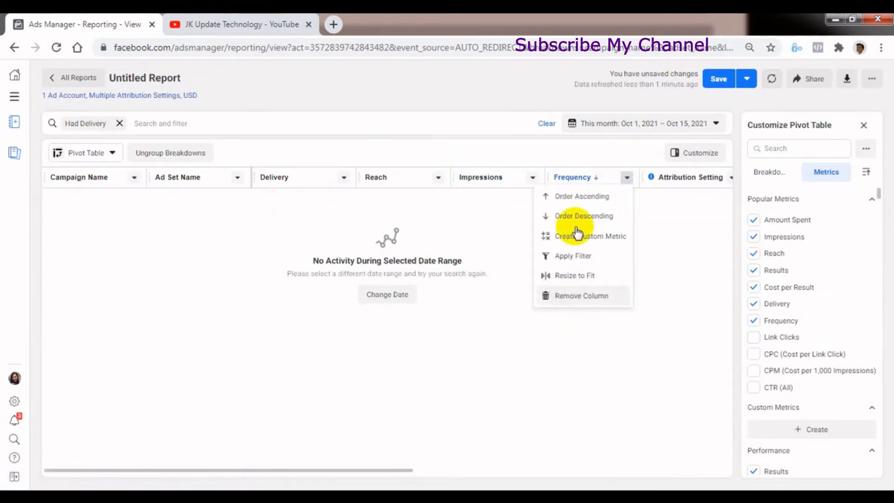
click(585, 357)
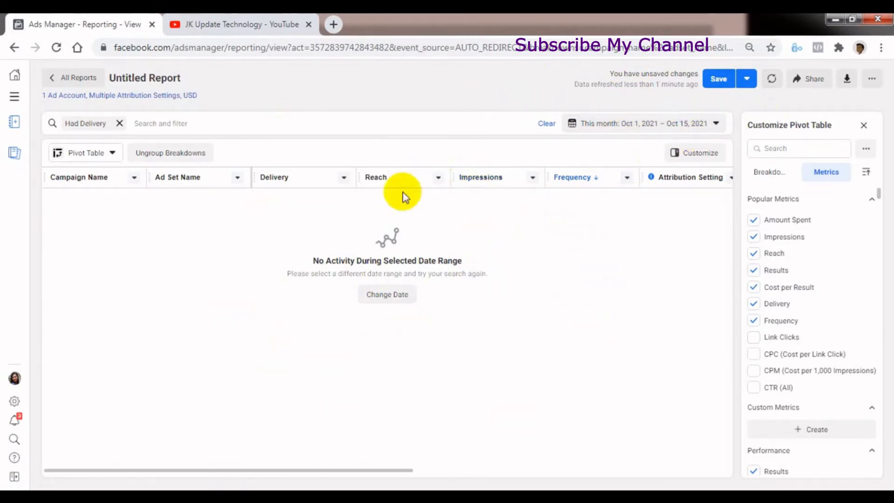
Step: Set the report's date range to Last year and look through the Name / ID filter options
click(387, 298)
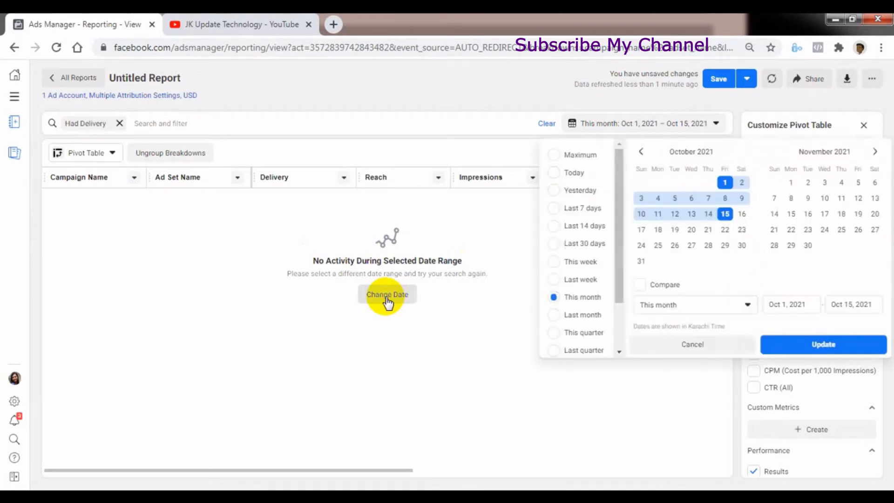
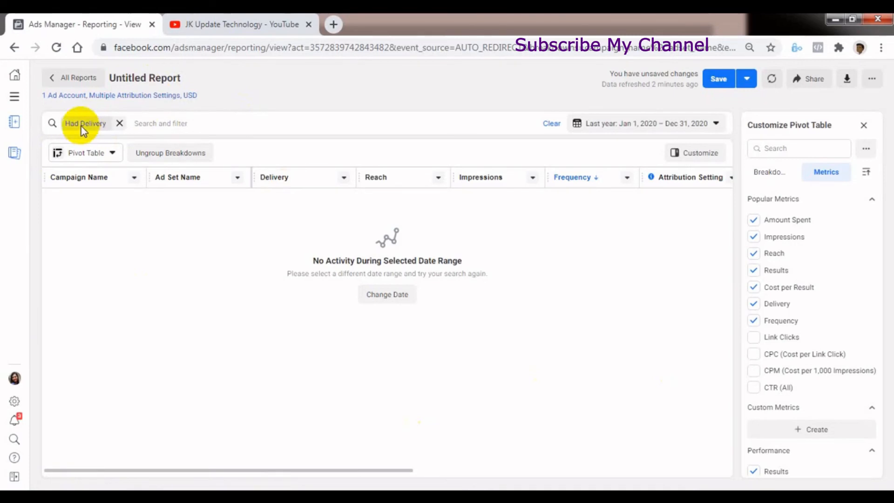
click(163, 123)
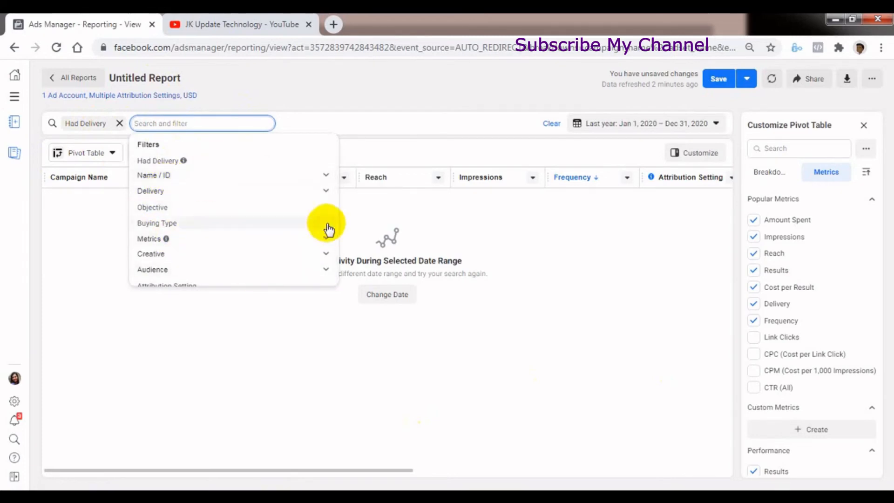
click(188, 177)
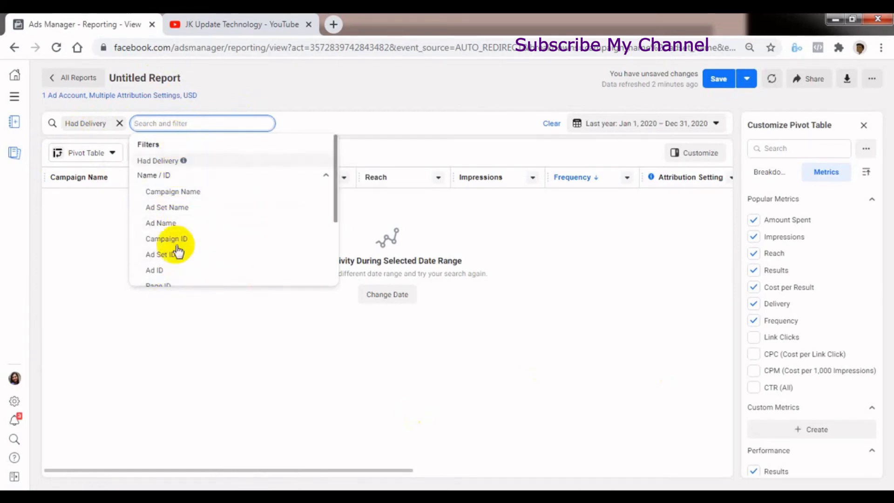
click(169, 340)
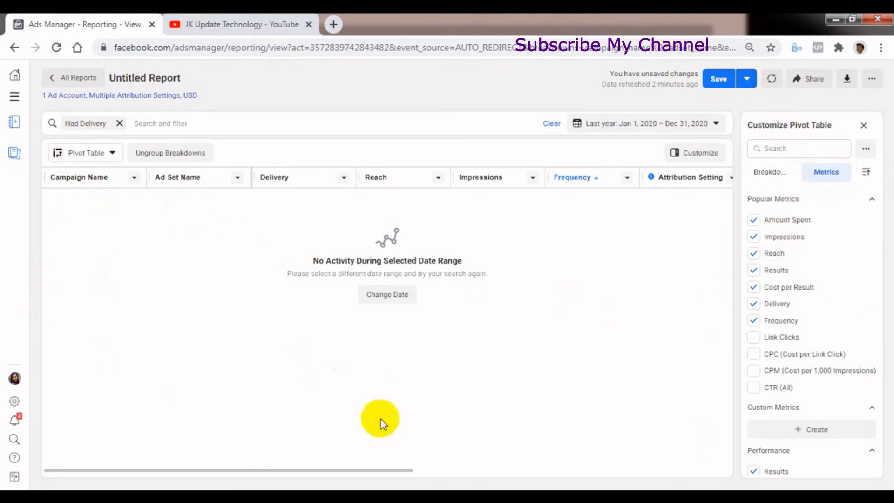
Step: Review the available report layouts and the preset date ranges without changing them
click(106, 154)
click(181, 299)
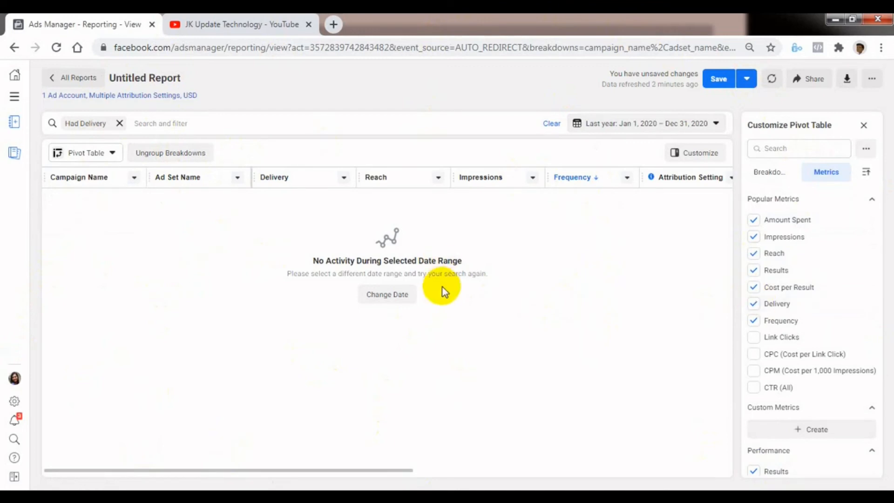
click(707, 125)
click(491, 402)
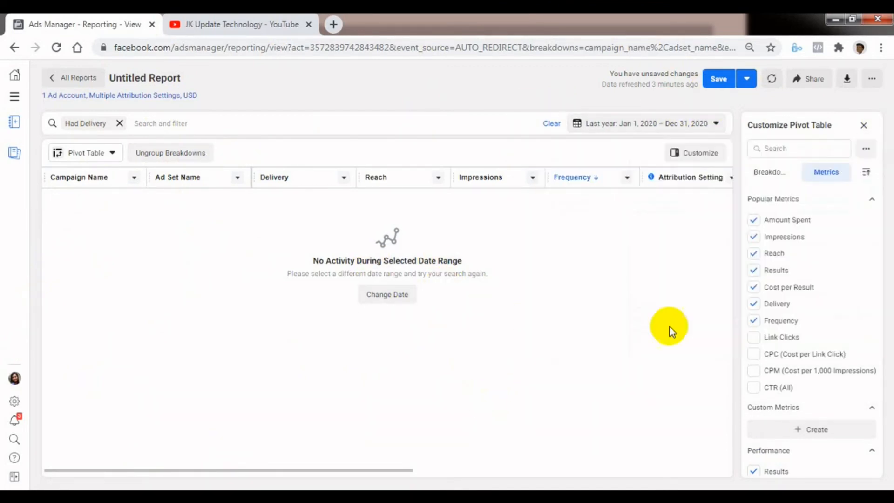
click(707, 126)
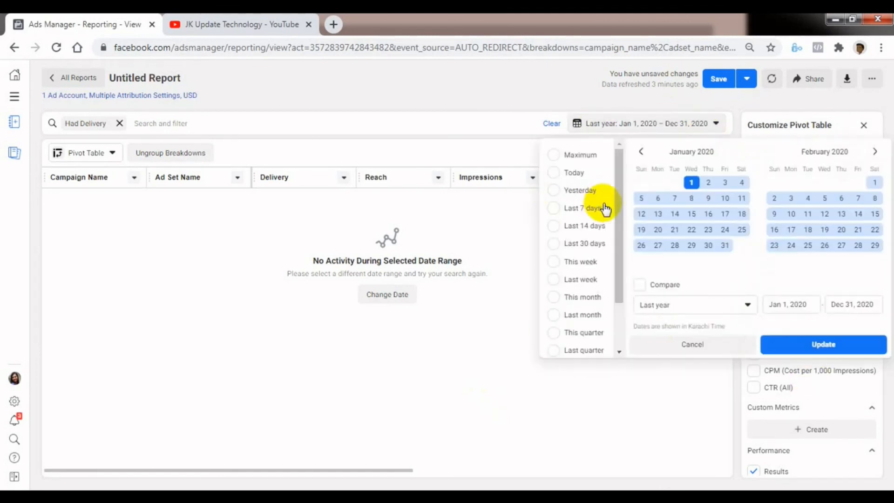
click(473, 428)
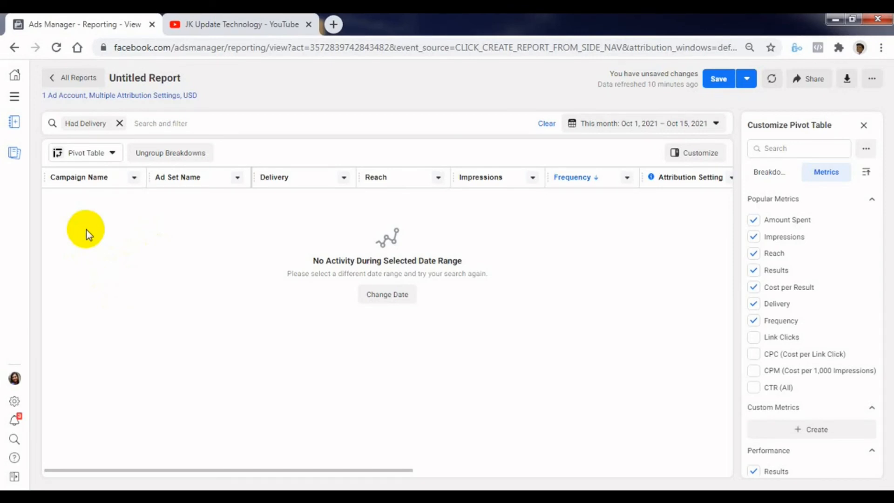
Step: Leave the current report to start a new one and save the pending changes to Untitled Report
click(15, 123)
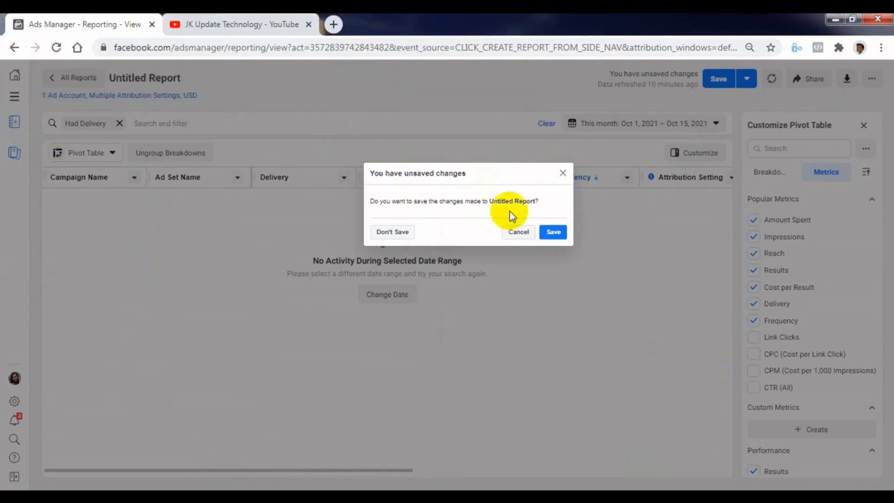
click(554, 233)
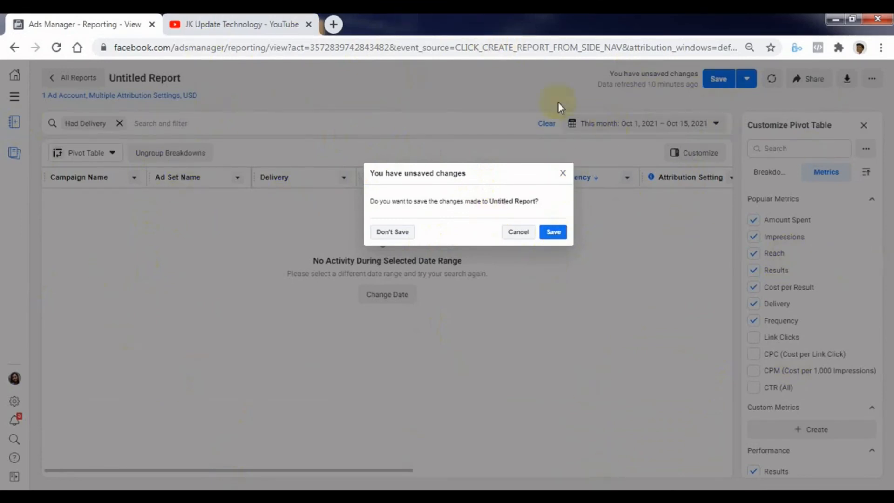
click(553, 233)
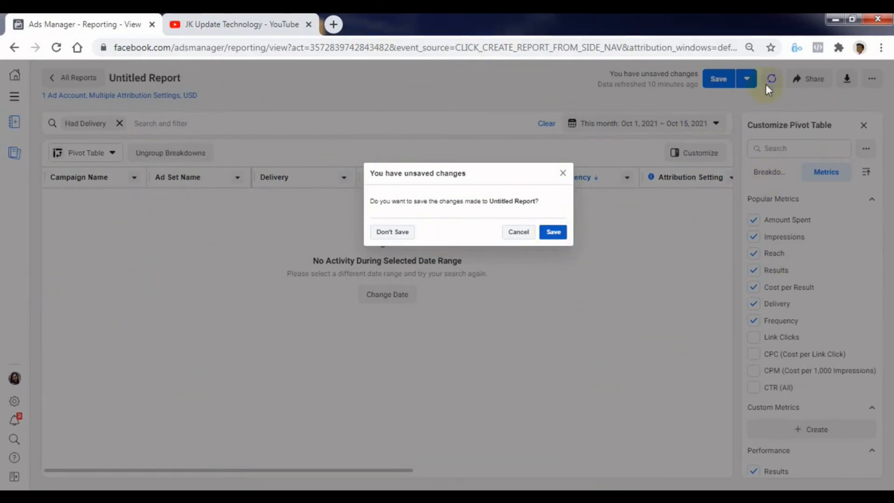
click(554, 232)
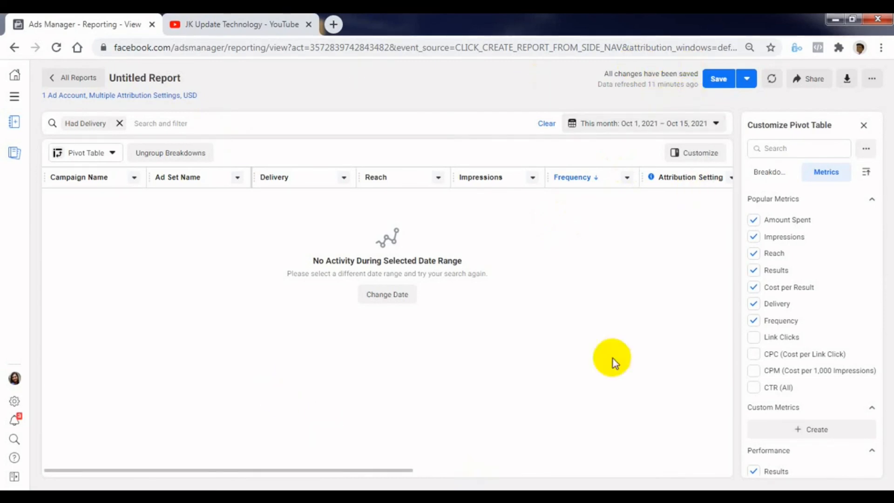
Step: Create a new report from the list of all reports, starting from a blank report with the Pivot Table layout
click(17, 157)
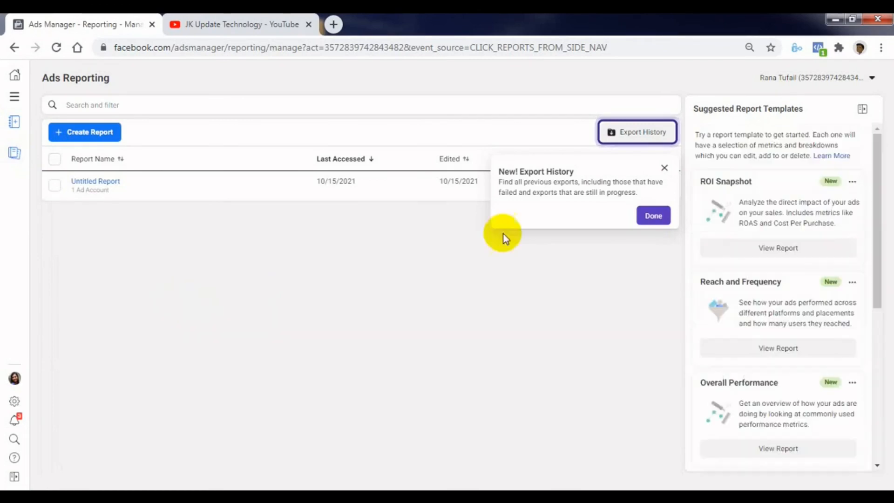
click(664, 168)
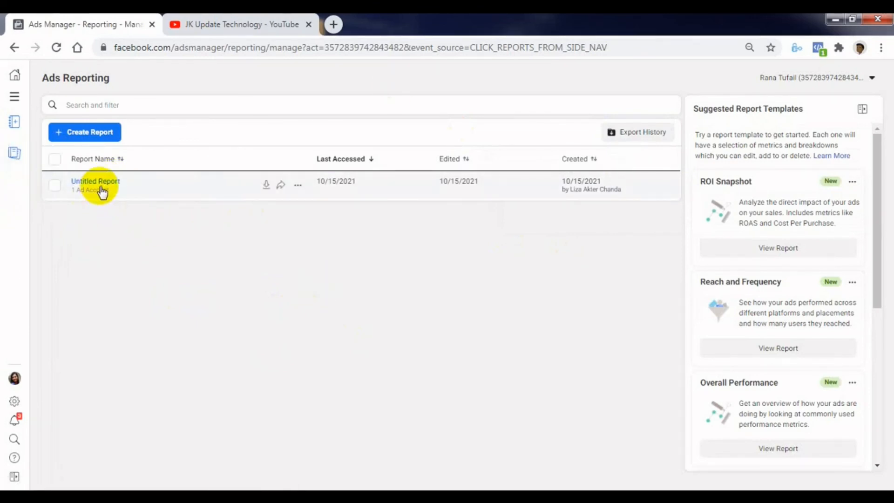
click(93, 133)
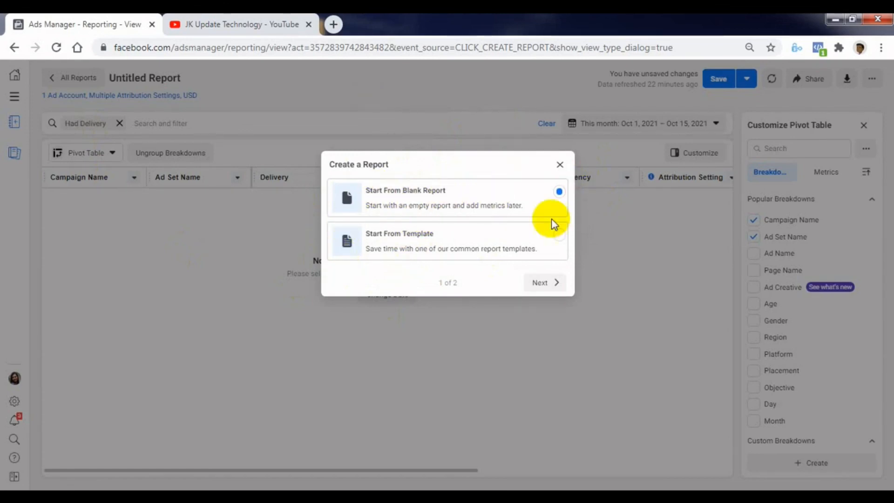
click(542, 283)
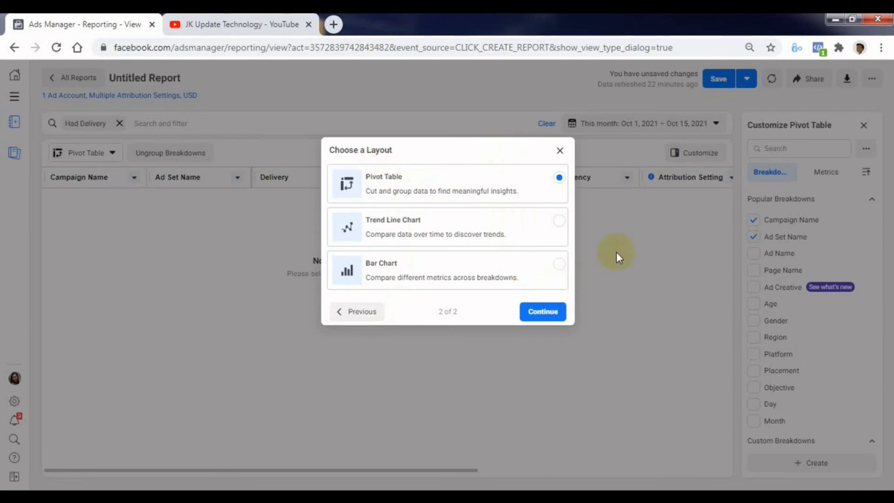
click(543, 312)
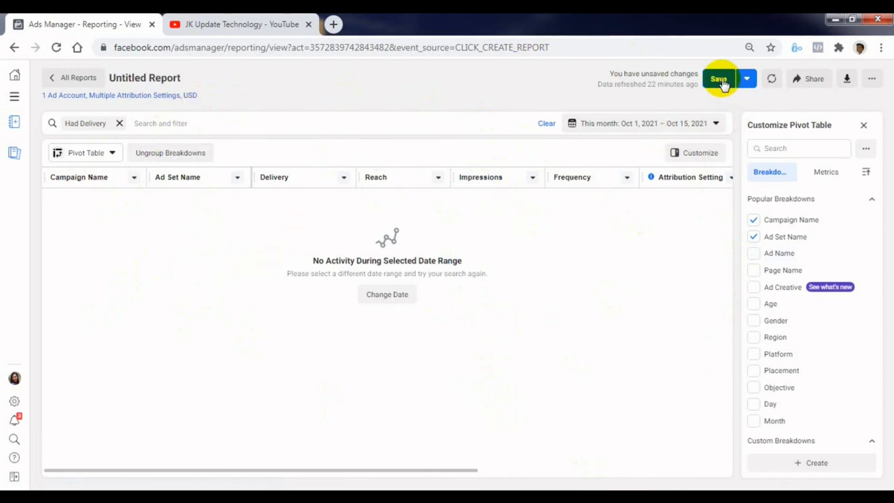
Step: Rename the new untitled report as pppppp
click(15, 124)
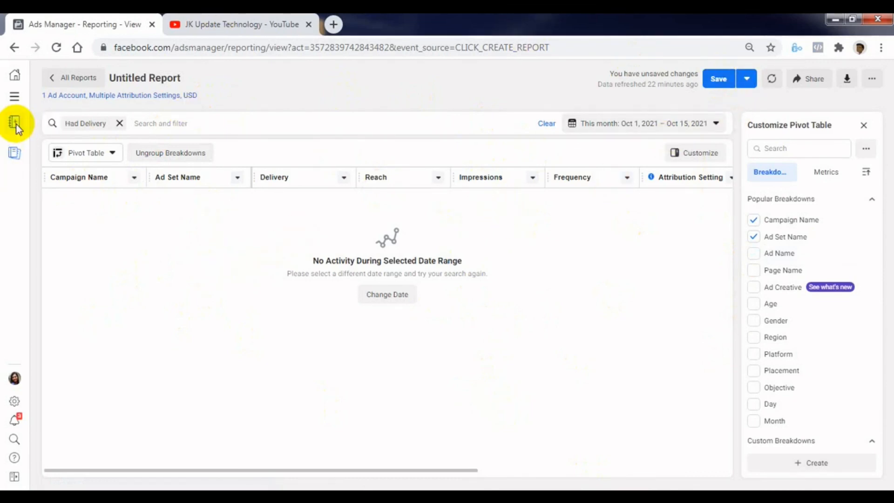
click(515, 232)
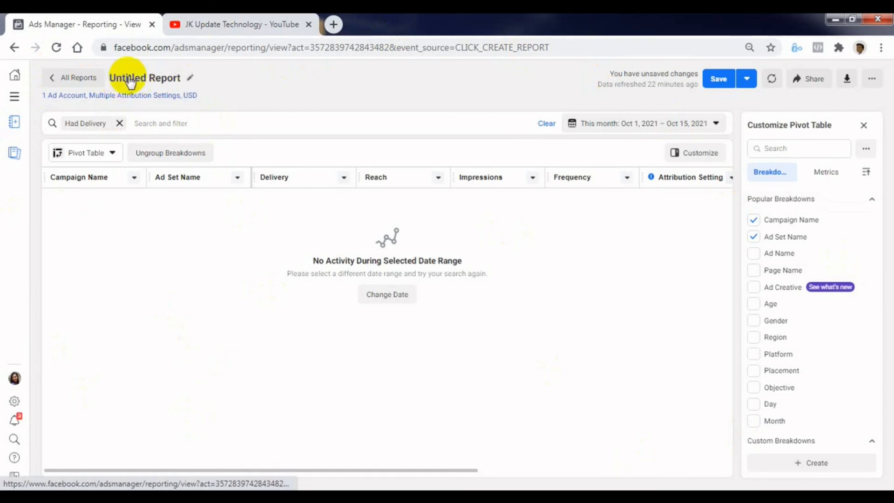
click(190, 77)
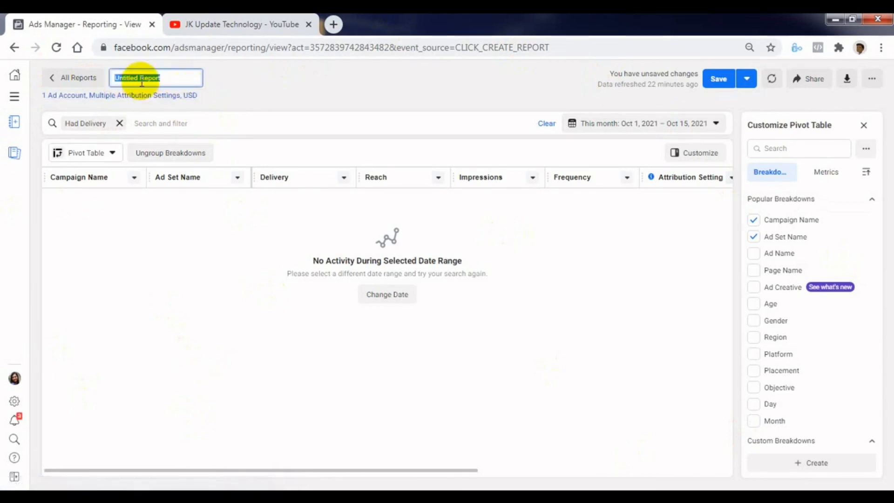
text(pppppp)
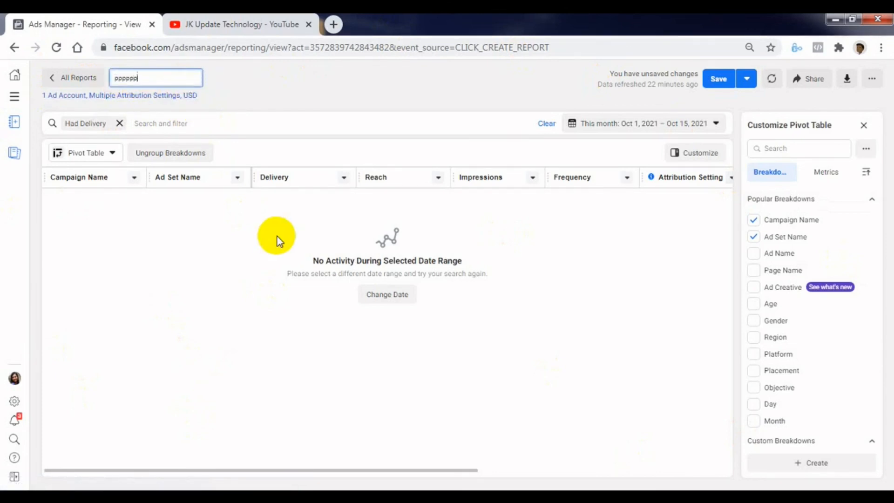
click(208, 281)
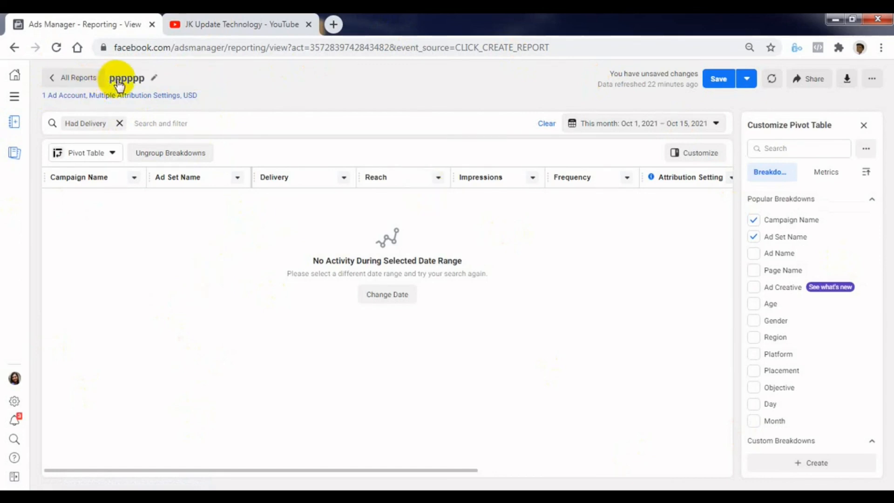